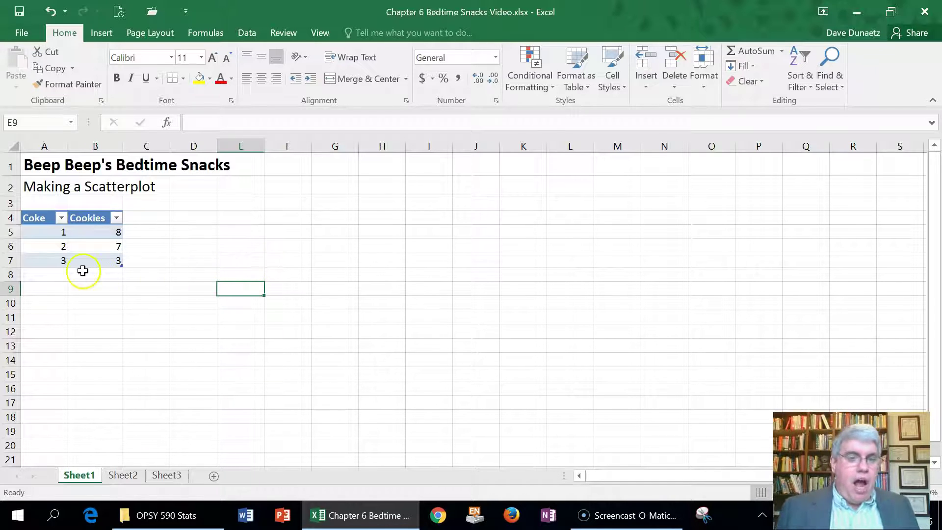
Select cell A5 inside the Coke and Cookies table.
click(33, 232)
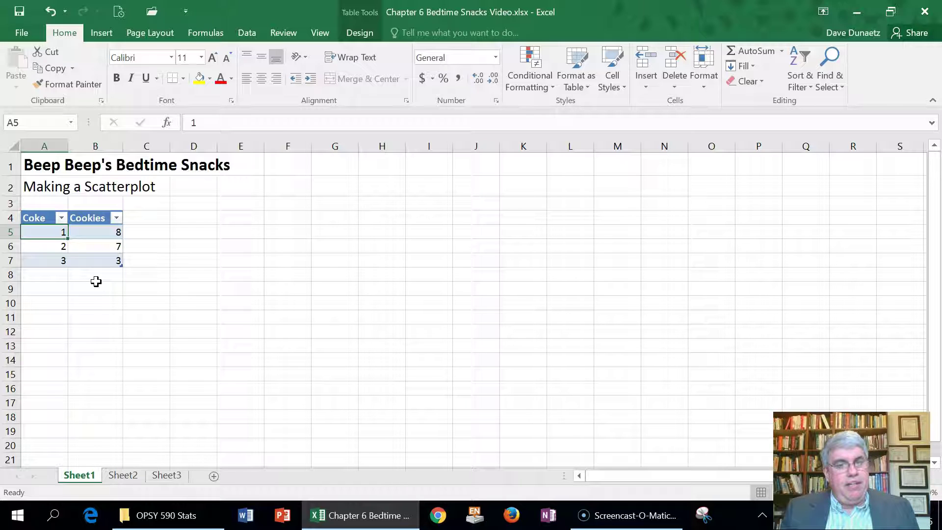
Insert a markers-only scatter chart of Cookies against Coke from the Insert tab.
click(98, 34)
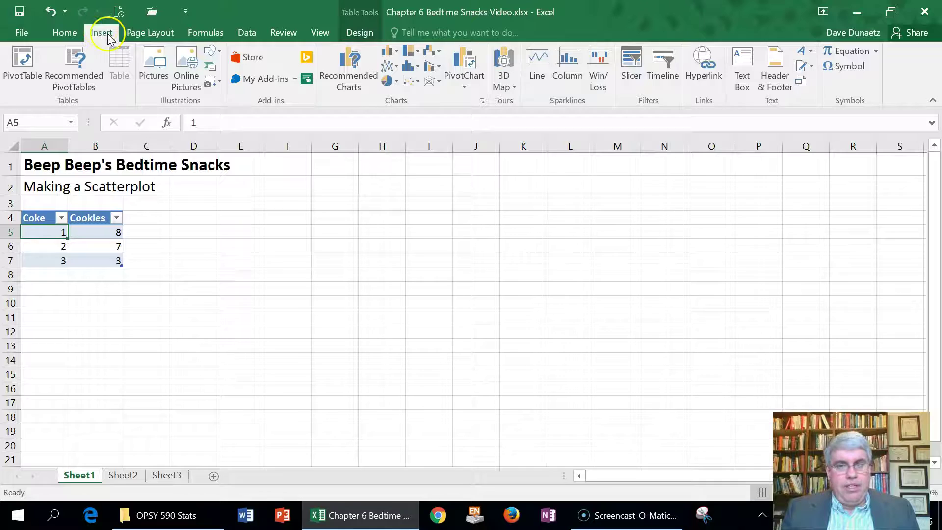
click(414, 81)
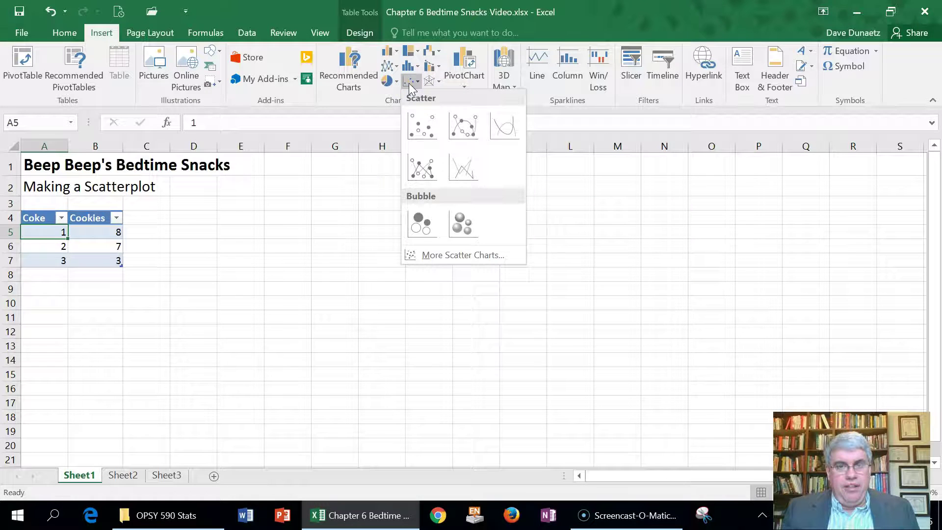
click(418, 127)
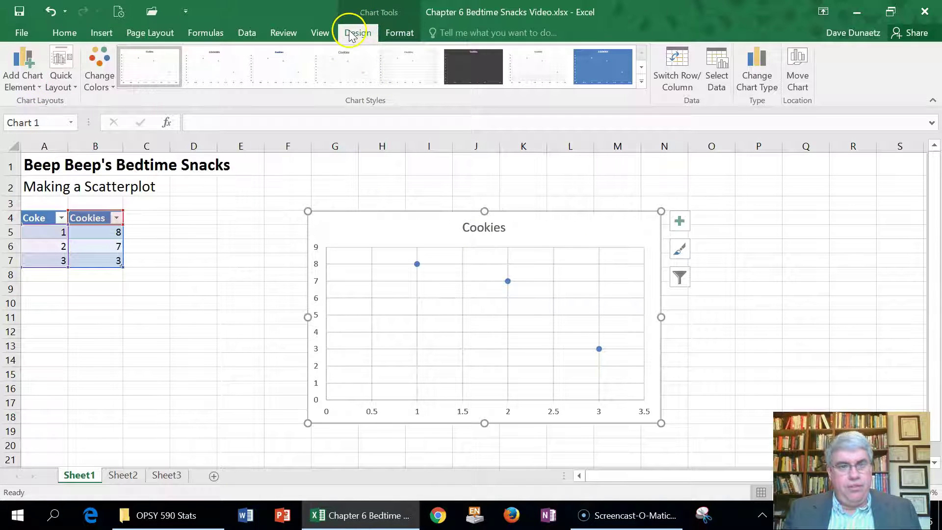
Add a primary horizontal axis title reading 'Cans of Coke before Bed'.
click(23, 81)
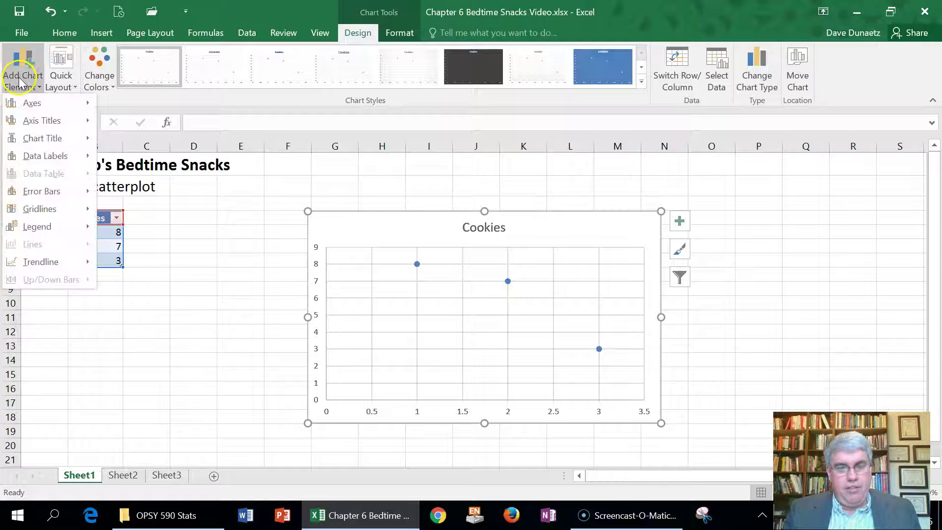
mouse_move(47, 121)
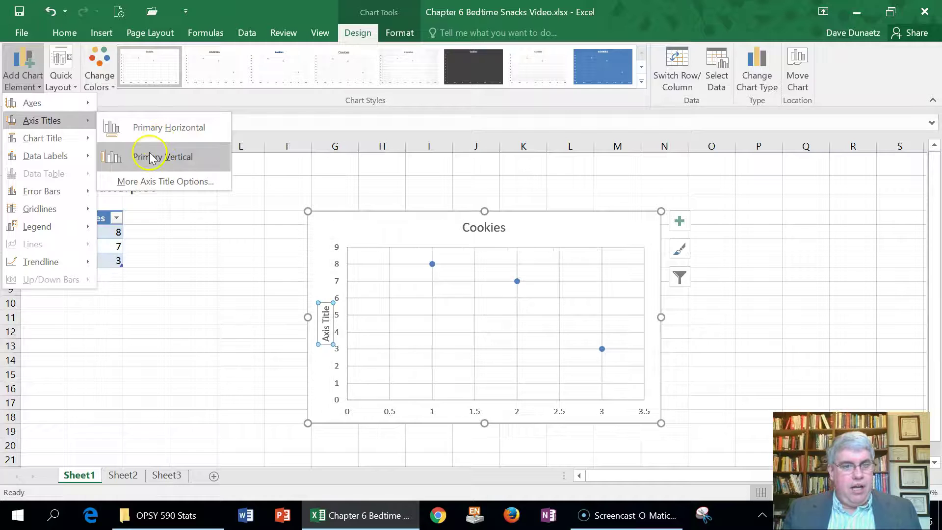
click(153, 128)
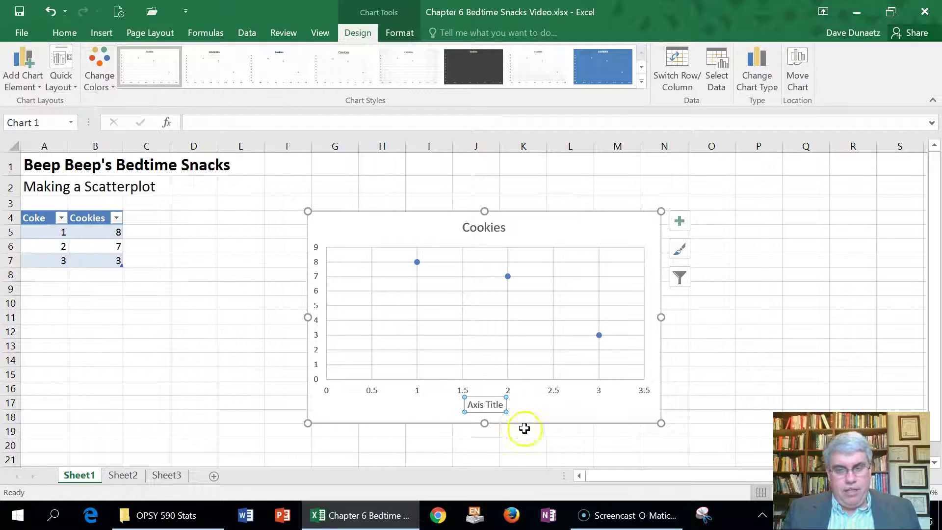
click(502, 408)
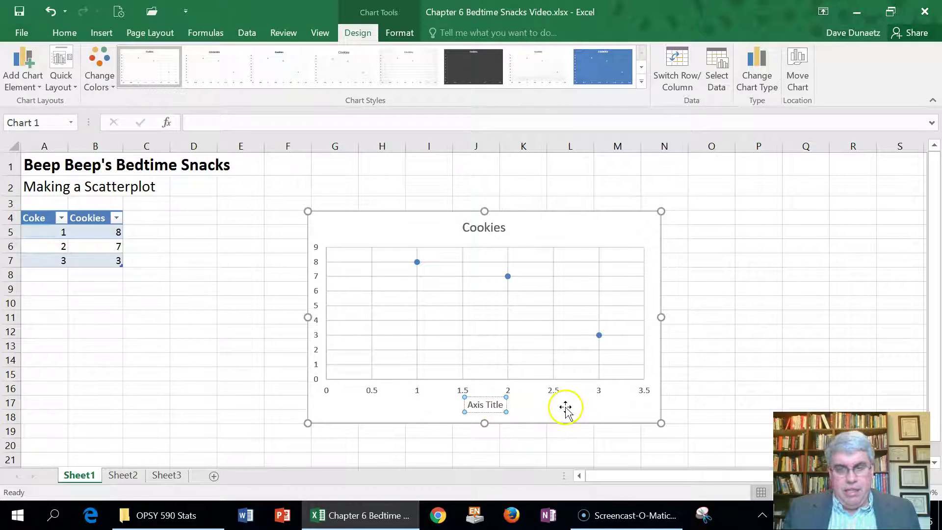
key(BackSpace)
key(BackSpace)
key(BackSpace)
key(BackSpace)
key(BackSpace)
key(BackSpace)
key(BackSpace)
key(BackSpace)
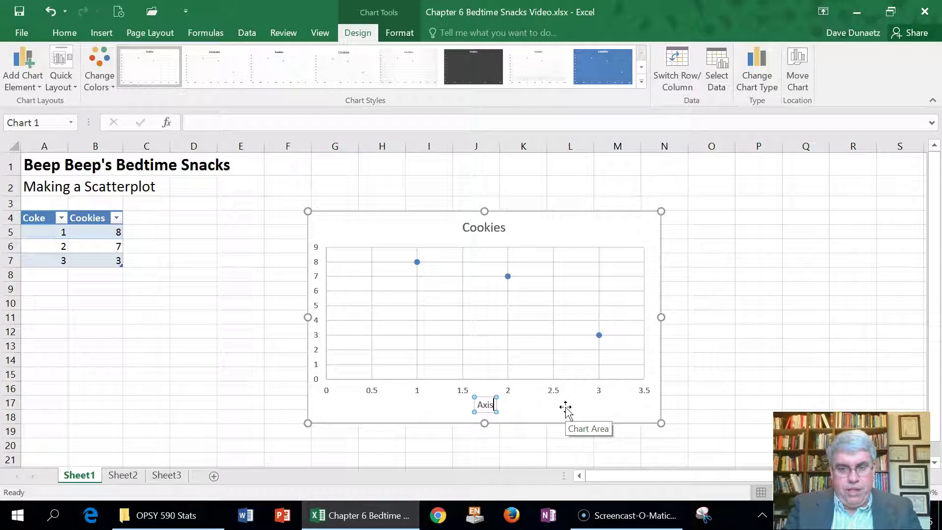
key(BackSpace)
key(BackSpace)
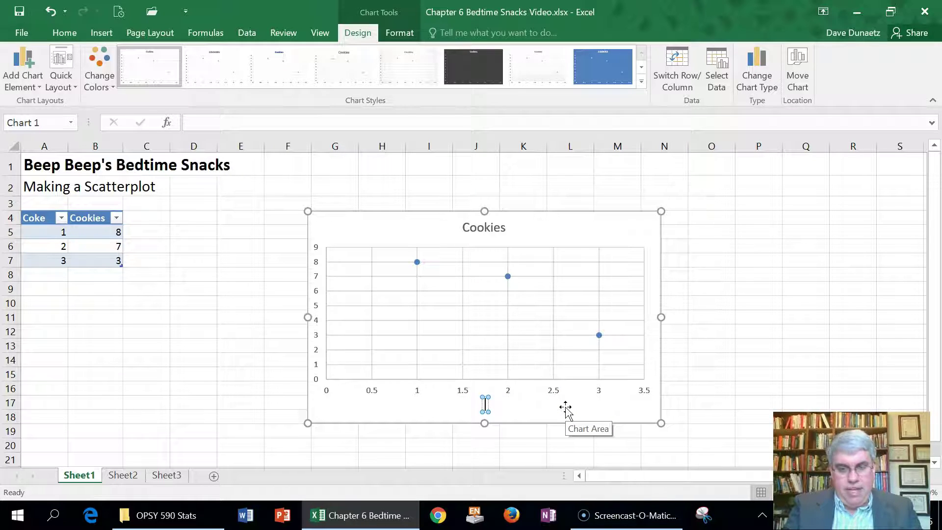
text(Cans of C)
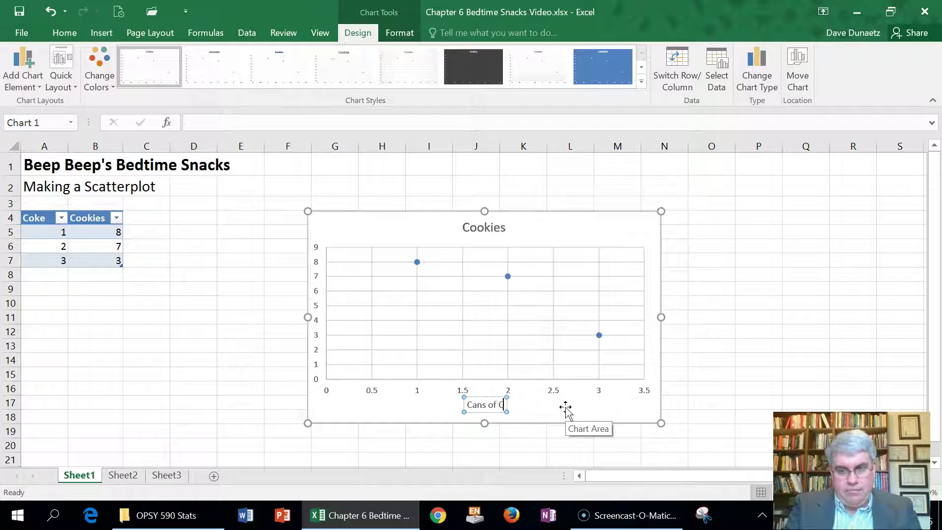
text(oke b)
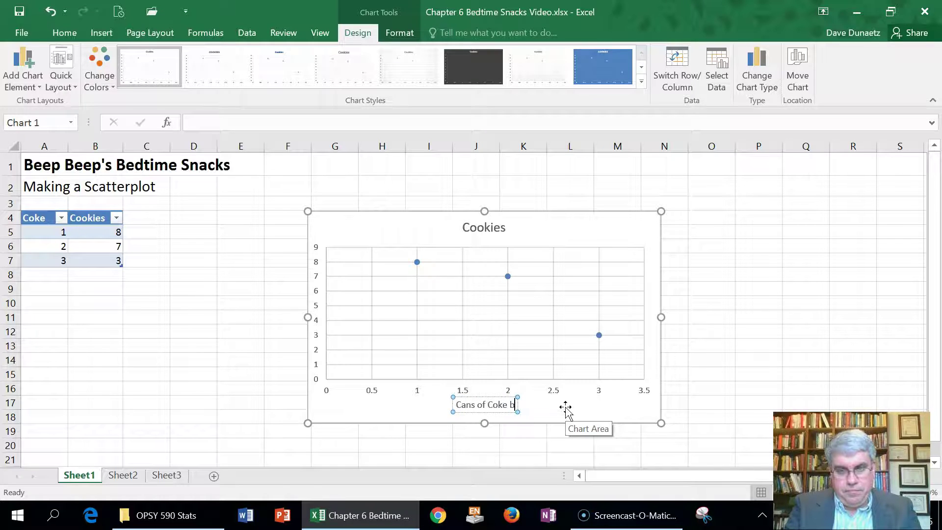
text(efore Be)
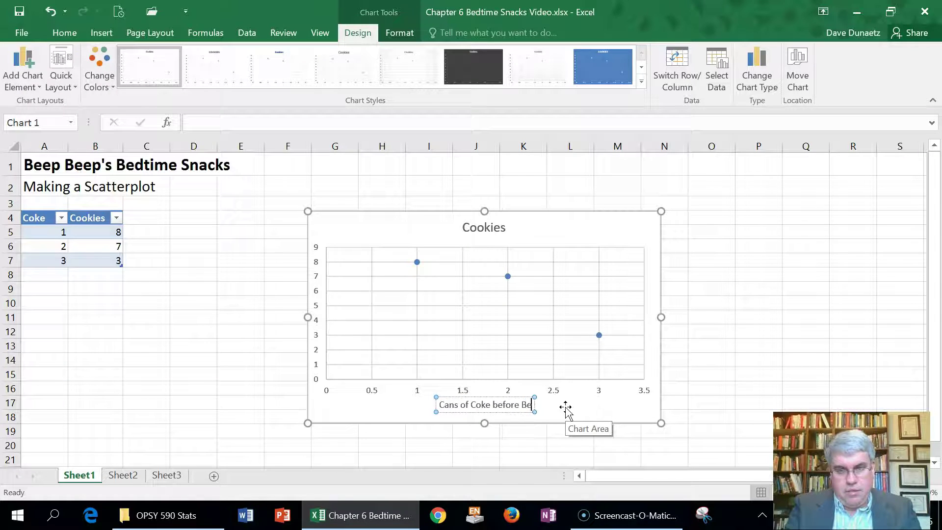
text(d)
click(335, 412)
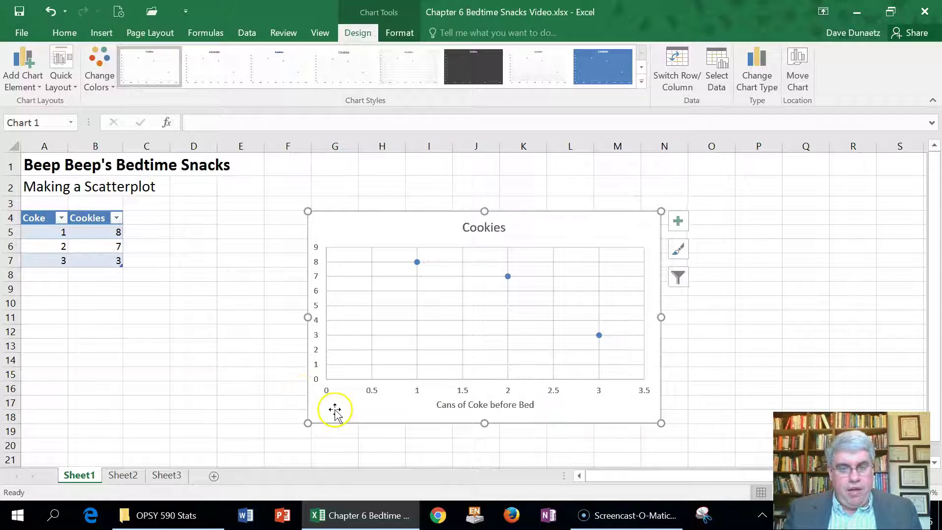
Add a primary vertical axis title reading 'Cookies Eaten'.
click(26, 88)
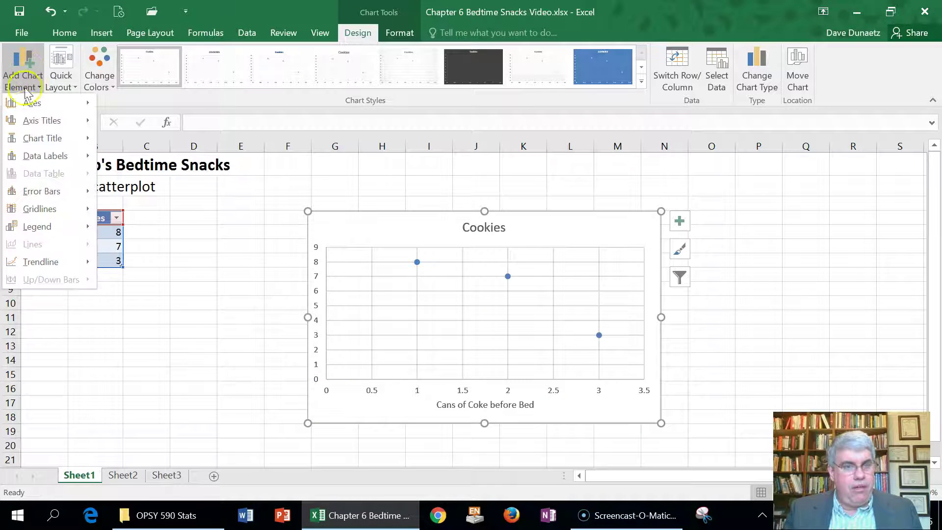
mouse_move(48, 120)
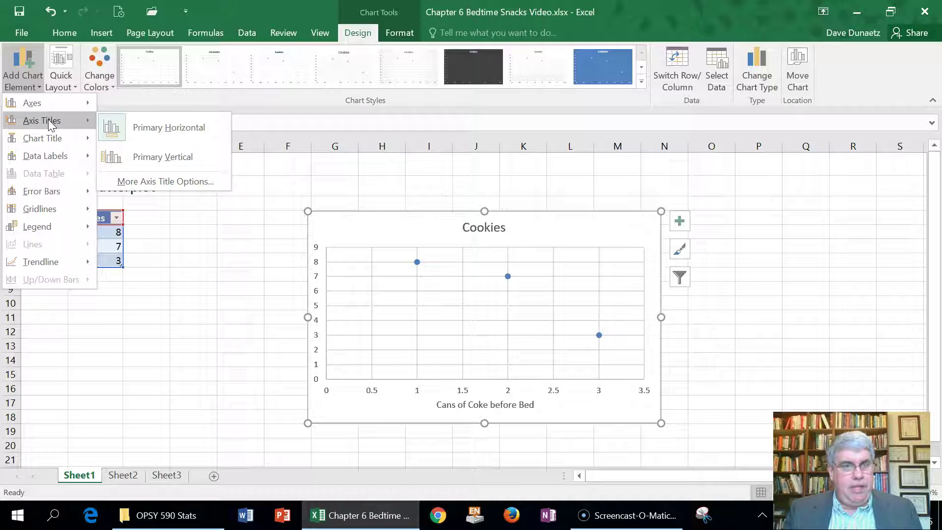
click(147, 157)
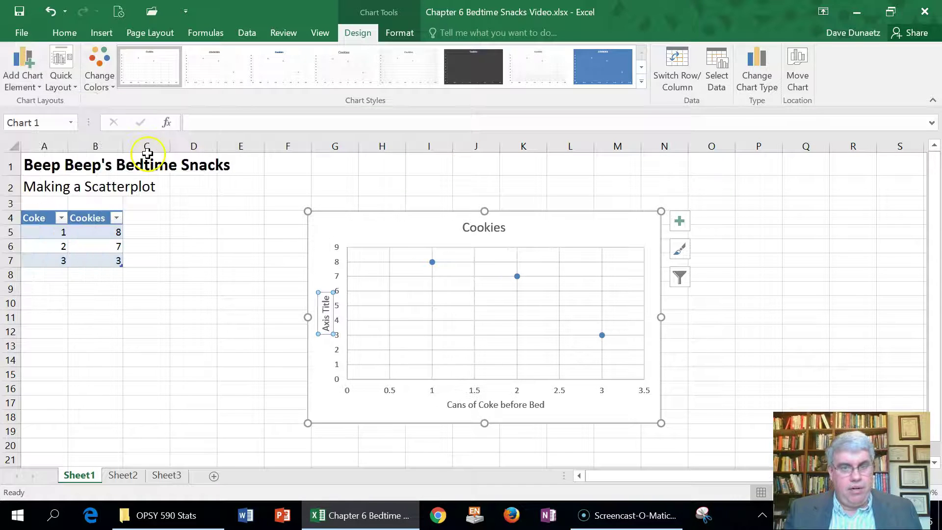
click(326, 300)
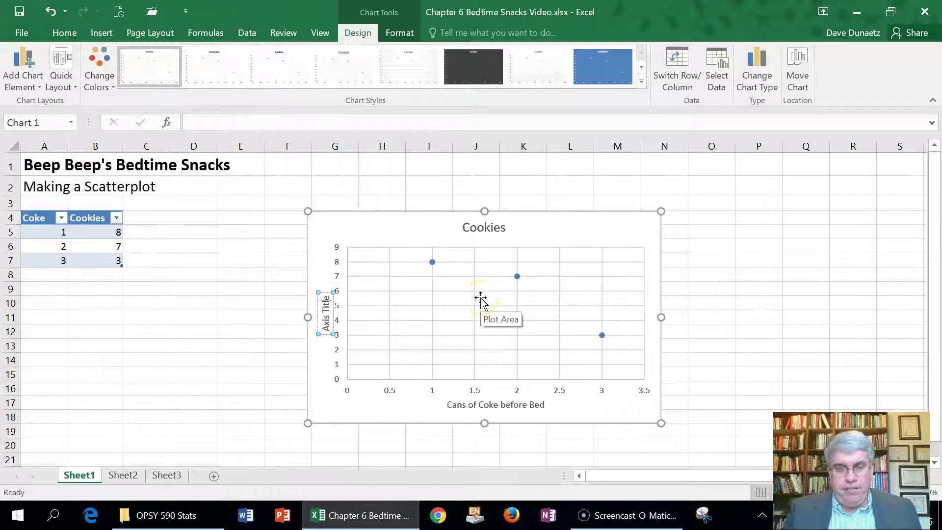
key(BackSpace)
key(BackSpace)
key(BackSpace)
key(BackSpace)
key(BackSpace)
key(BackSpace)
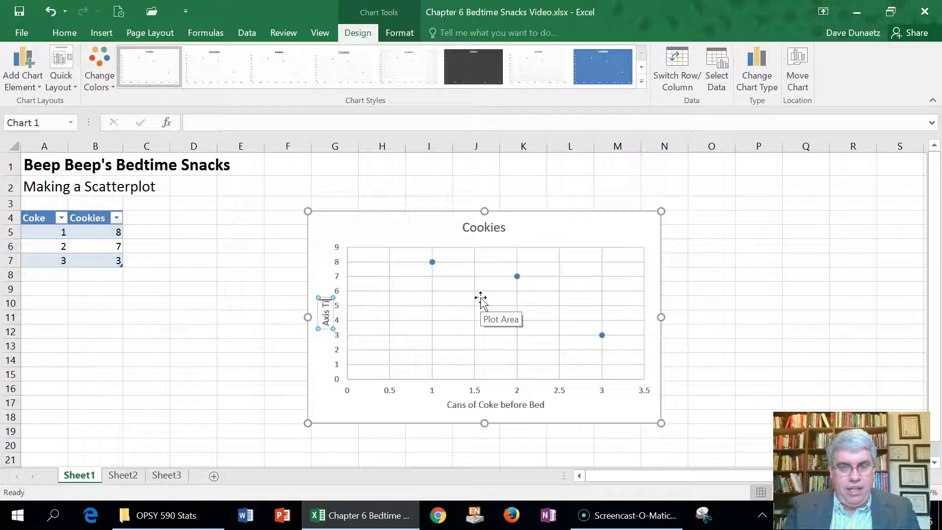
key(BackSpace)
key(BackSpace)
key(BackSpace)
key(BackSpace)
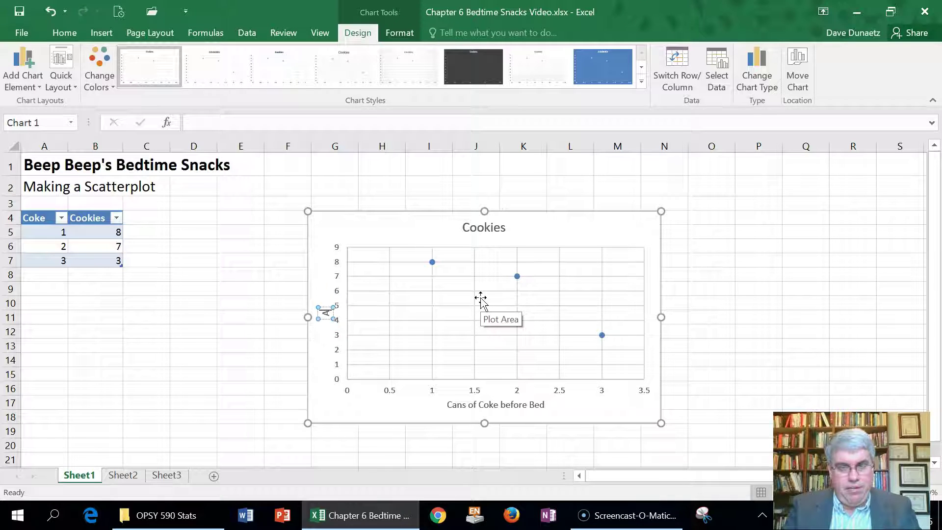
text(Coo)
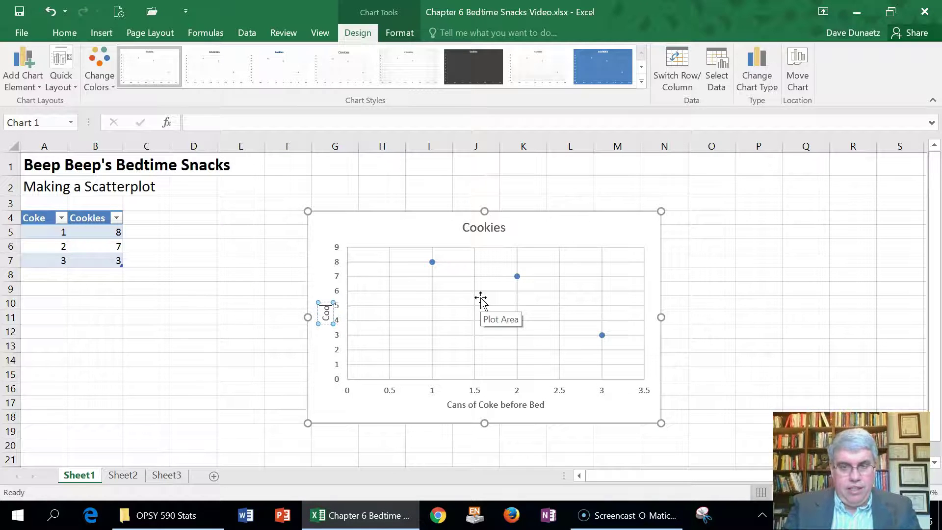
text(kies Ea)
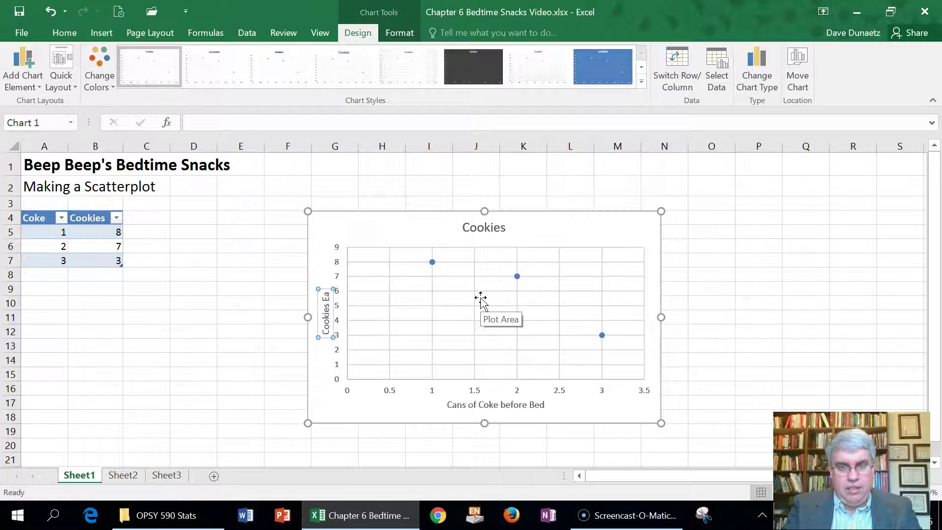
text(ten)
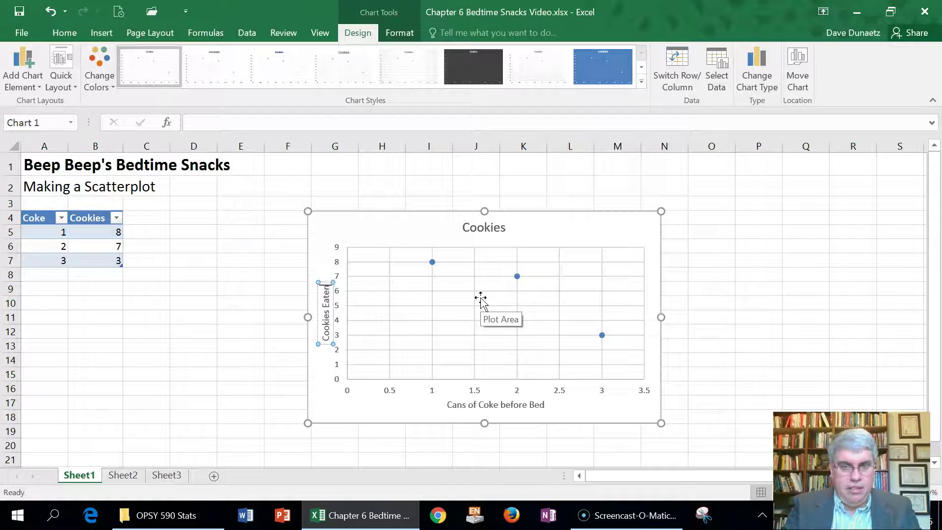
click(468, 311)
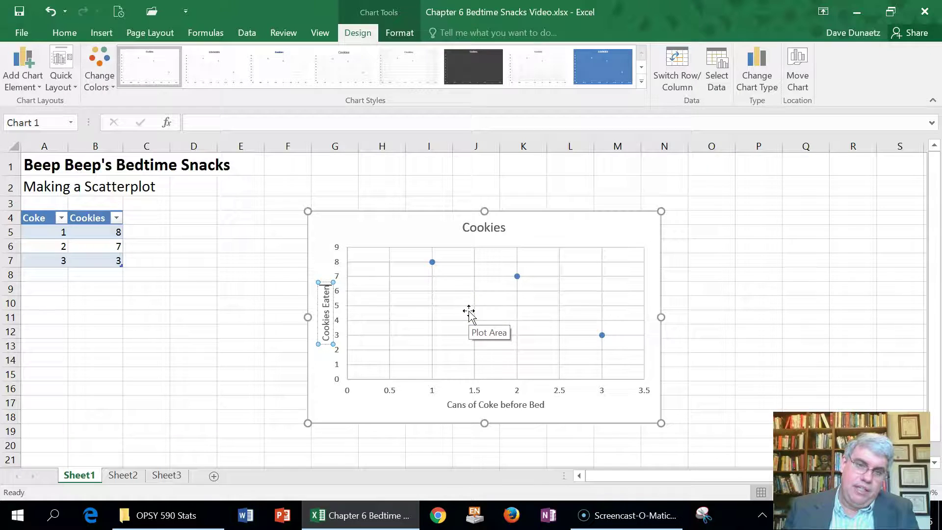
Replace the chart title 'Cookies' with 'Beep Beep's Bedtime Snacks'.
click(486, 227)
click(506, 227)
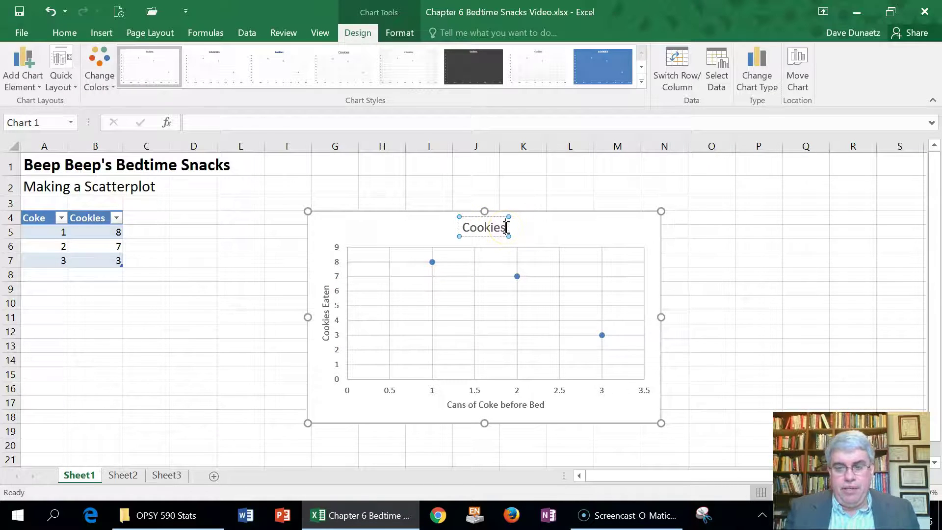
key(BackSpace)
key(BackSpace)
key(BackSpace)
key(BackSpace)
key(BackSpace)
key(BackSpace)
key(BackSpace)
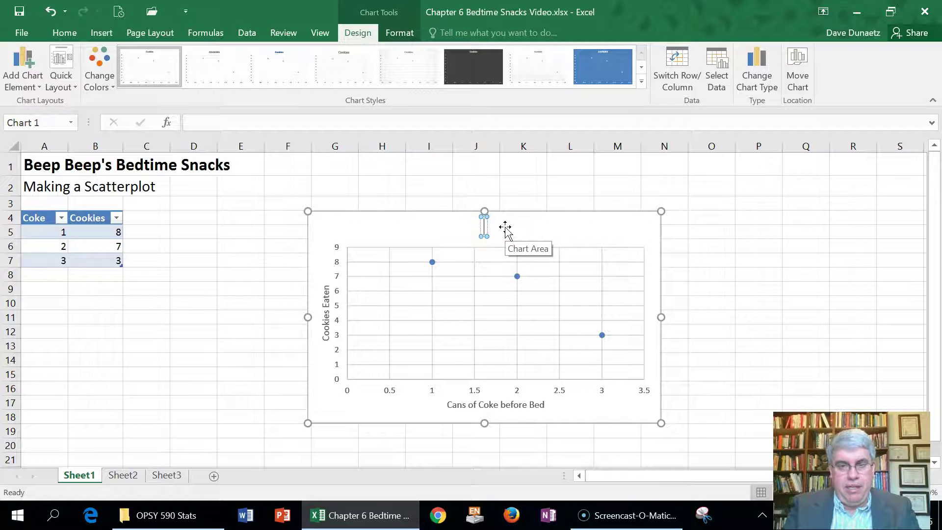
text(Bee)
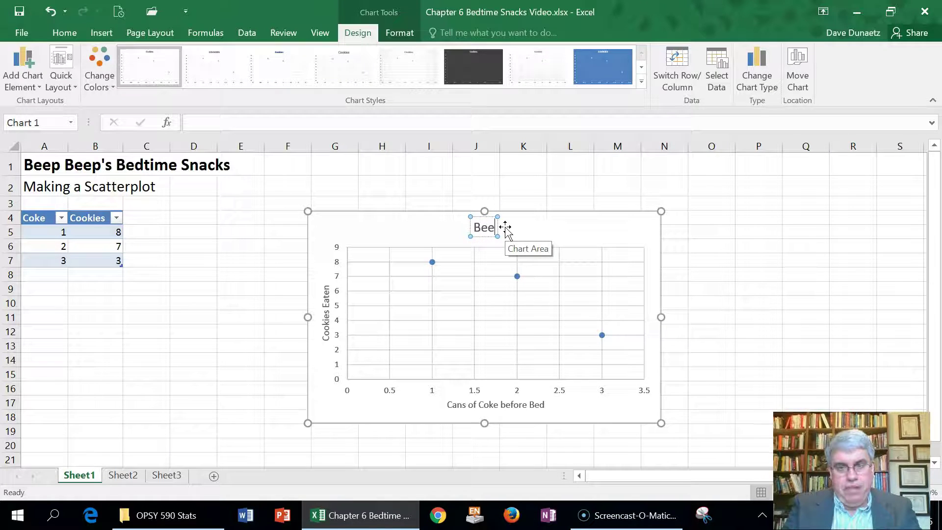
text(p Beep's Bed)
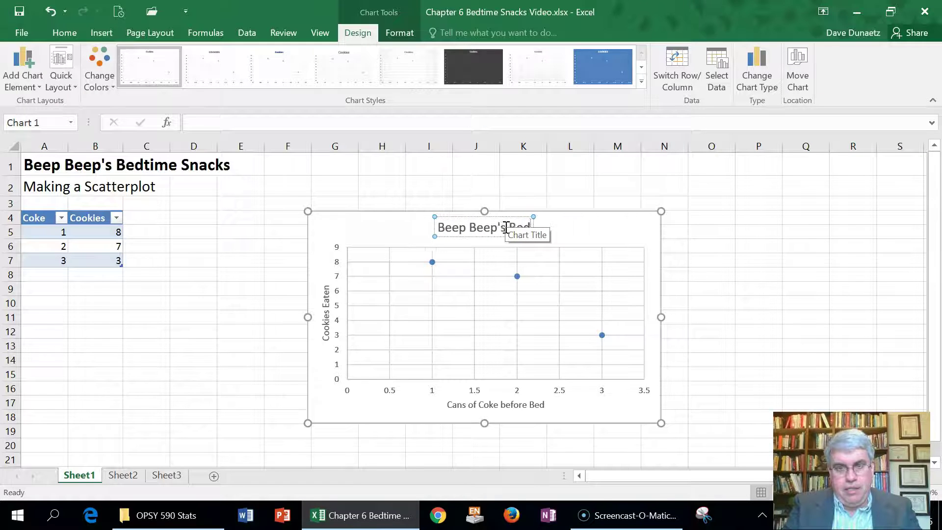
text(time Snacks)
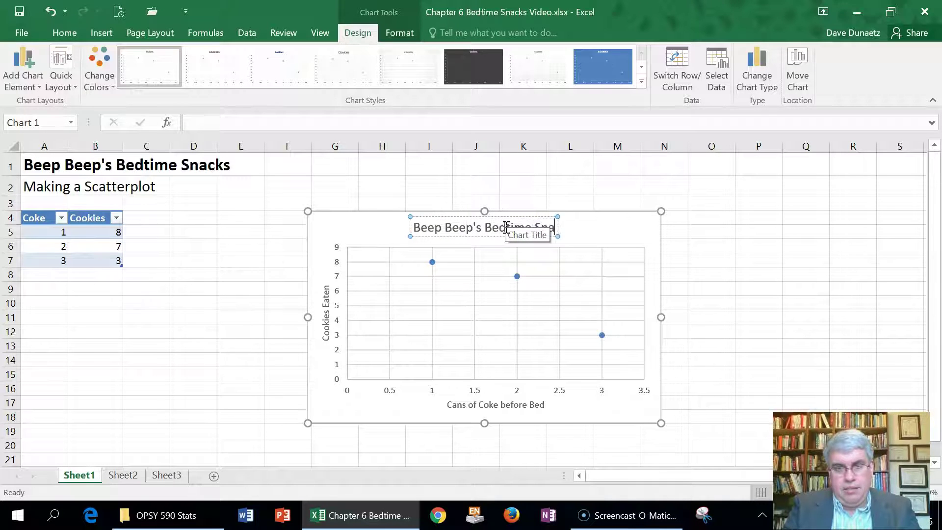
click(516, 318)
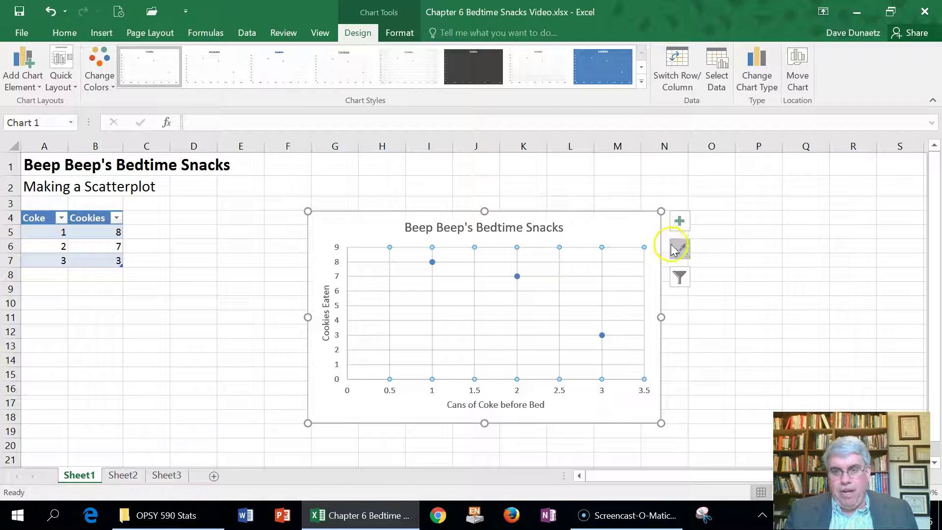
Turn off the primary major horizontal and vertical gridlines through Add Chart Element.
click(11, 80)
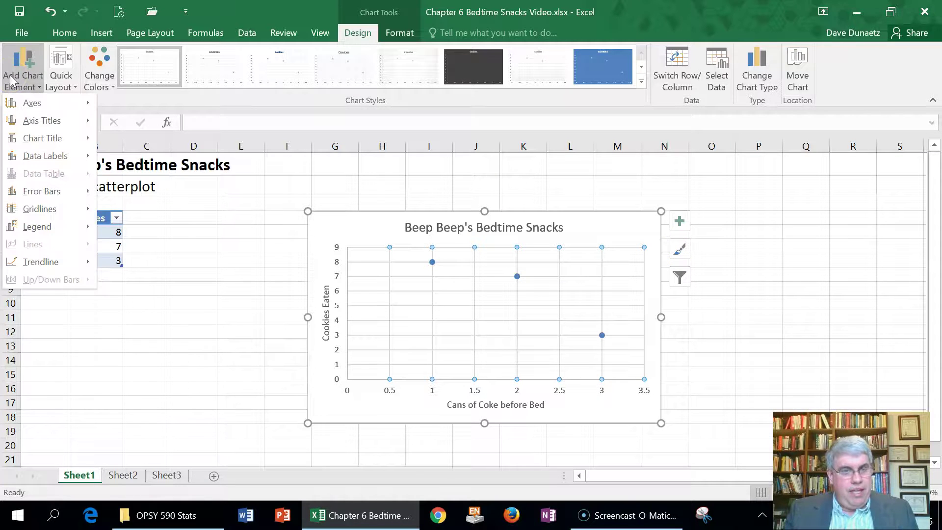
mouse_move(49, 208)
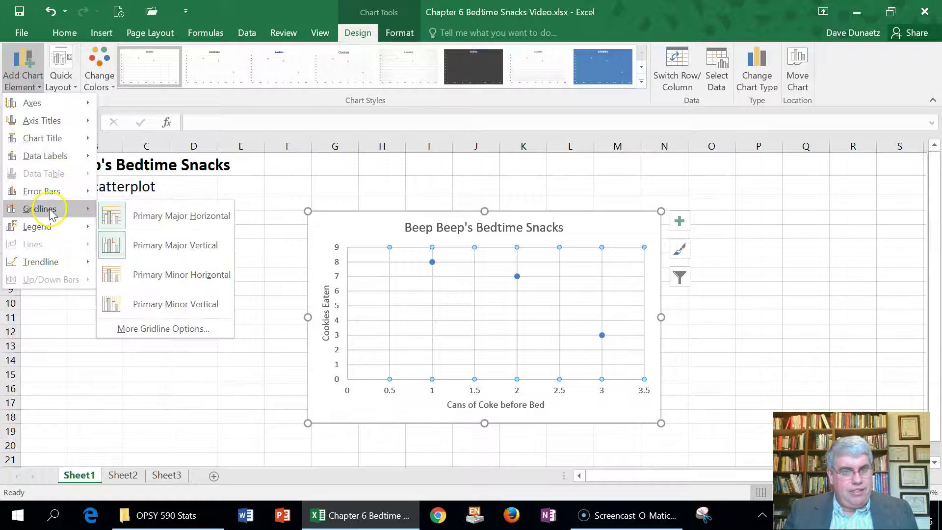
click(166, 219)
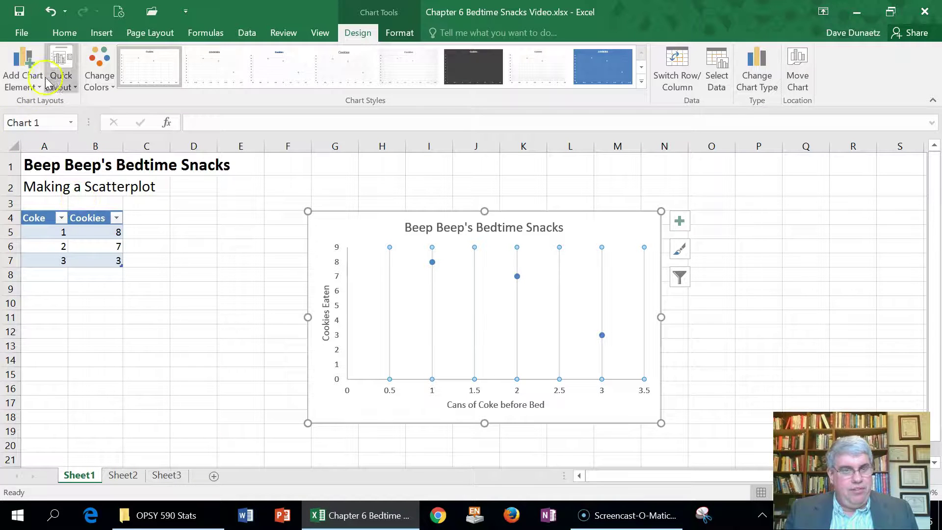
click(17, 80)
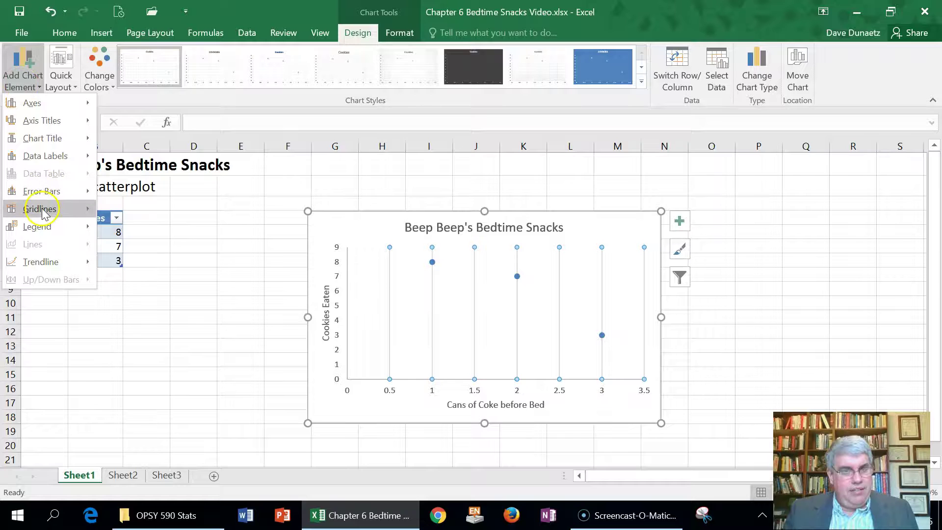
mouse_move(44, 209)
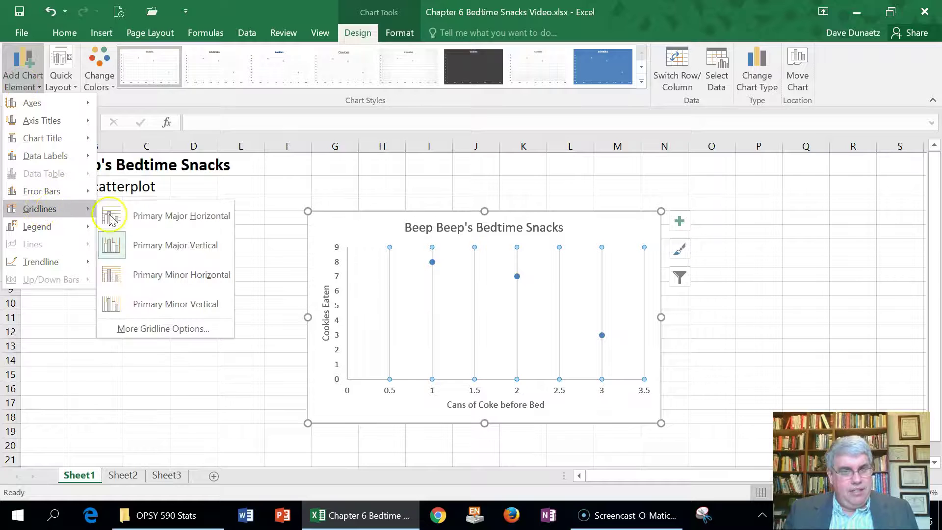
click(164, 245)
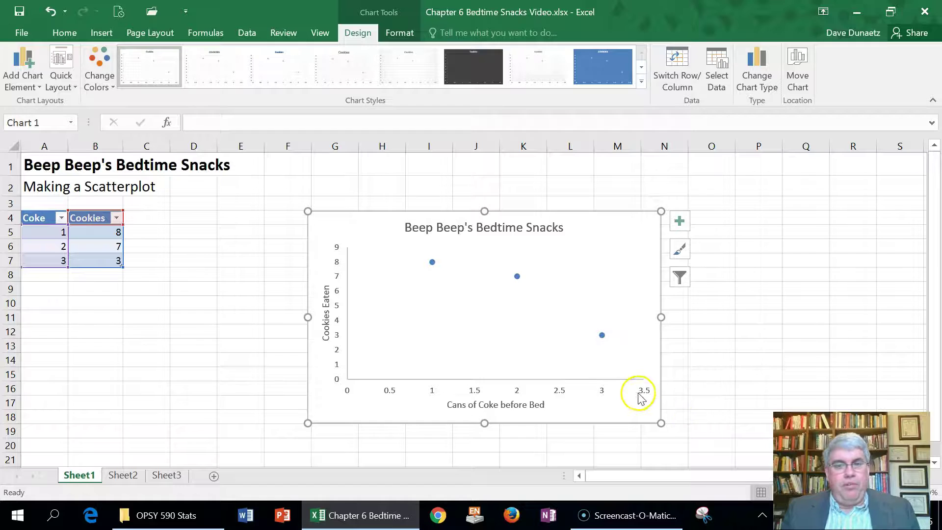
Add a linear trendline through More Trendline Options and display its equation, y = -2.5x + 11.
click(21, 65)
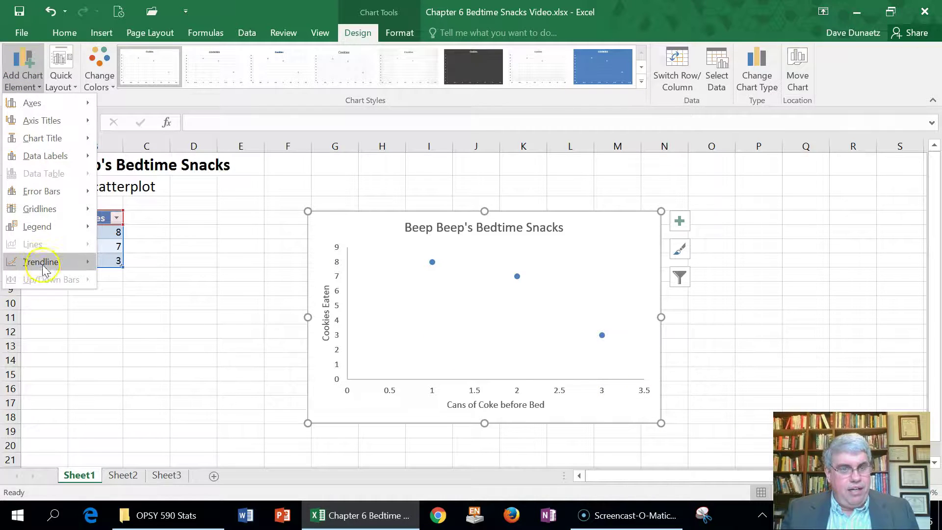
mouse_move(44, 265)
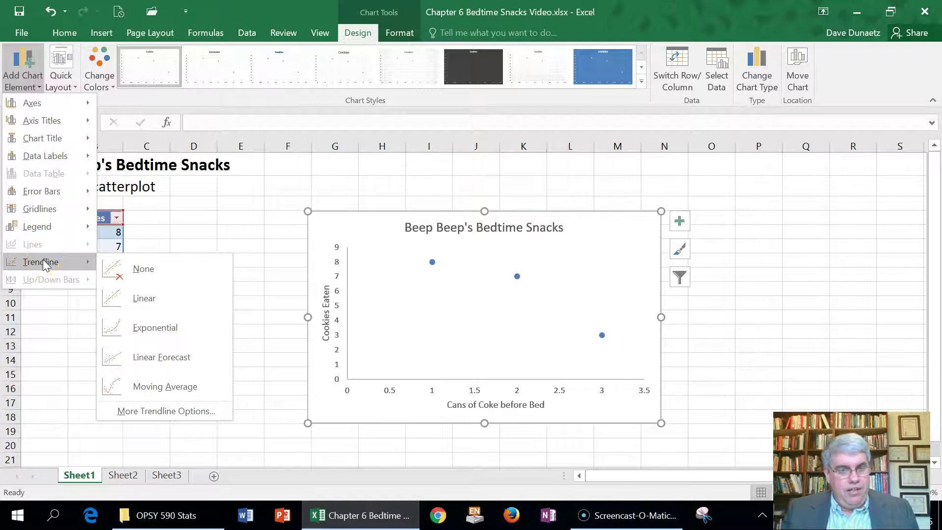
click(161, 412)
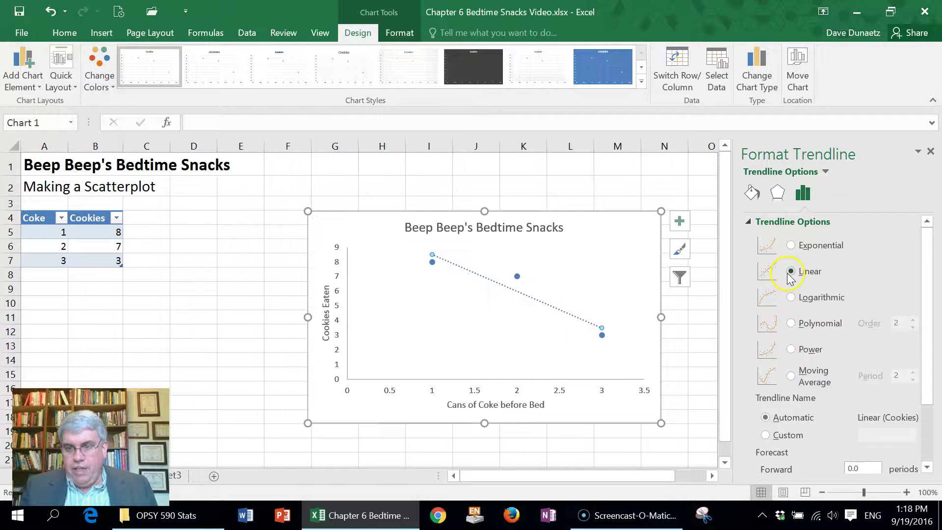
scroll(804, 314, down, 3)
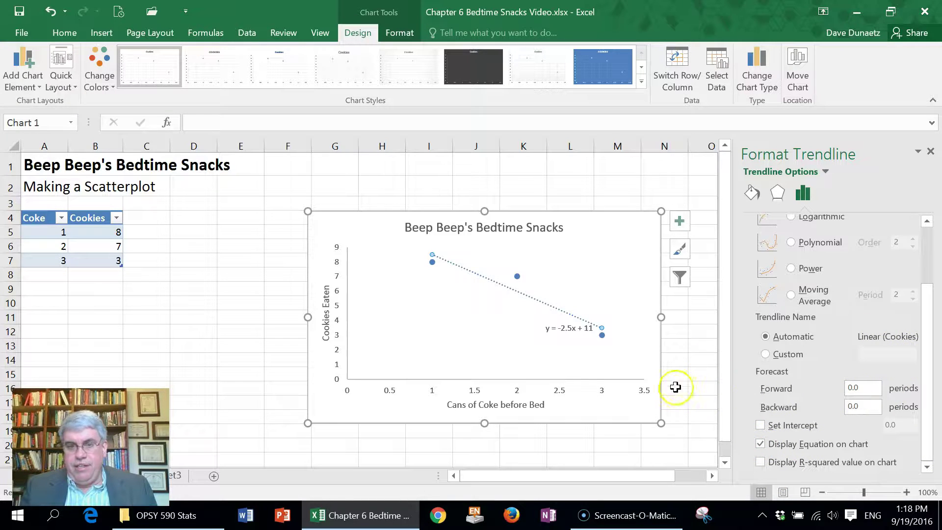
Close the Format Trendline pane, leaving the y = -2.5x + 11 equation visible on the chart.
click(931, 153)
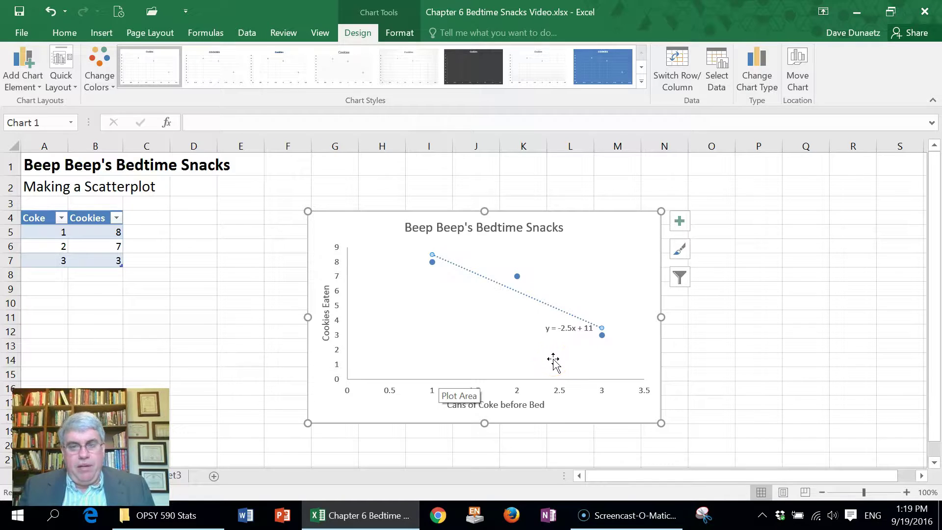
mouse_move(558, 352)
mouse_down()
mouse_move(558, 337)
mouse_move(575, 338)
mouse_move(537, 343)
mouse_move(596, 332)
mouse_move(568, 344)
mouse_up()
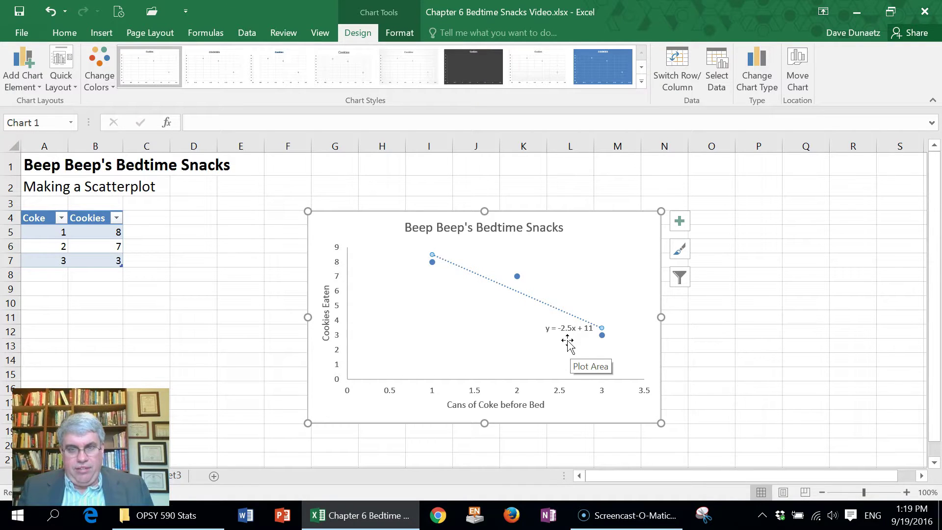
drag(568, 343, 367, 332)
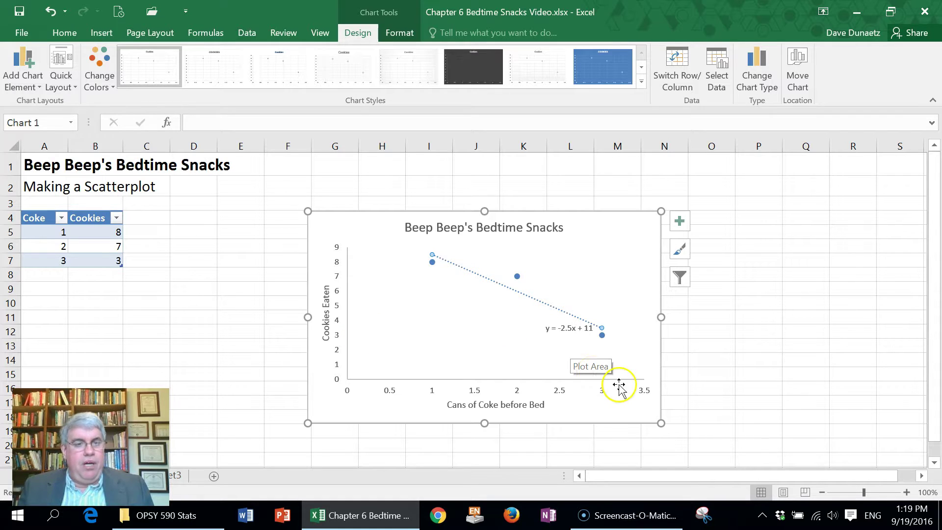